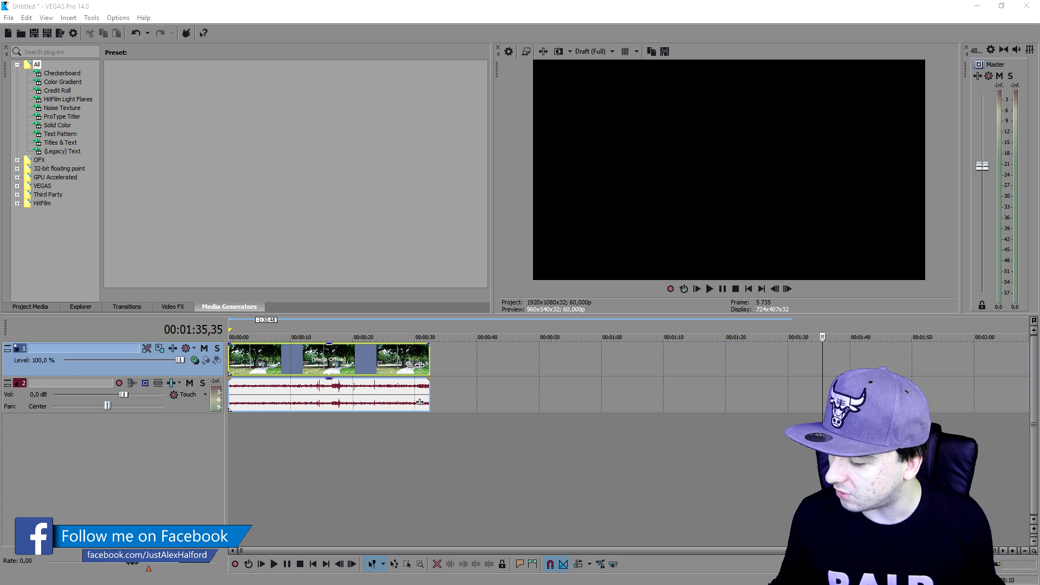
Switch to File Explorer and open the folder "8 januari Vegas Pro 14 How To Make It Rain - Tutorial #170"
{"action": "key", "text": "alt+Tab"}
{"action": "key", "text": "alt+Left"}
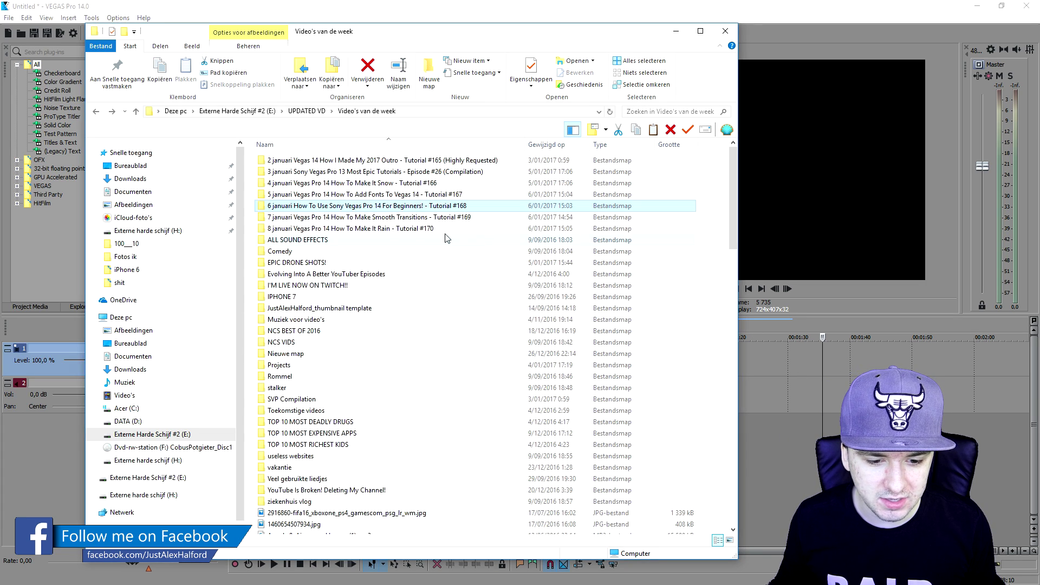
{"action": "double_click", "coordinate": [414, 230]}
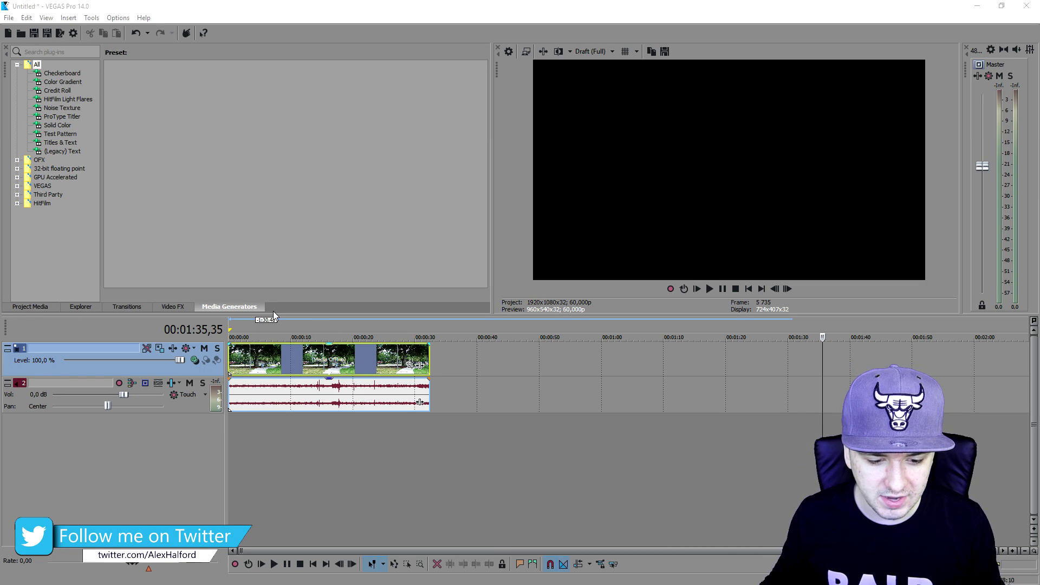
Back in VEGAS Pro, insert a new video track above the park footage
{"action": "left_click", "coordinate": [273, 327]}
{"action": "left_click", "coordinate": [302, 331]}
{"action": "scroll", "coordinate": [357, 335], "scroll_direction": "up", "scroll_amount": 3}
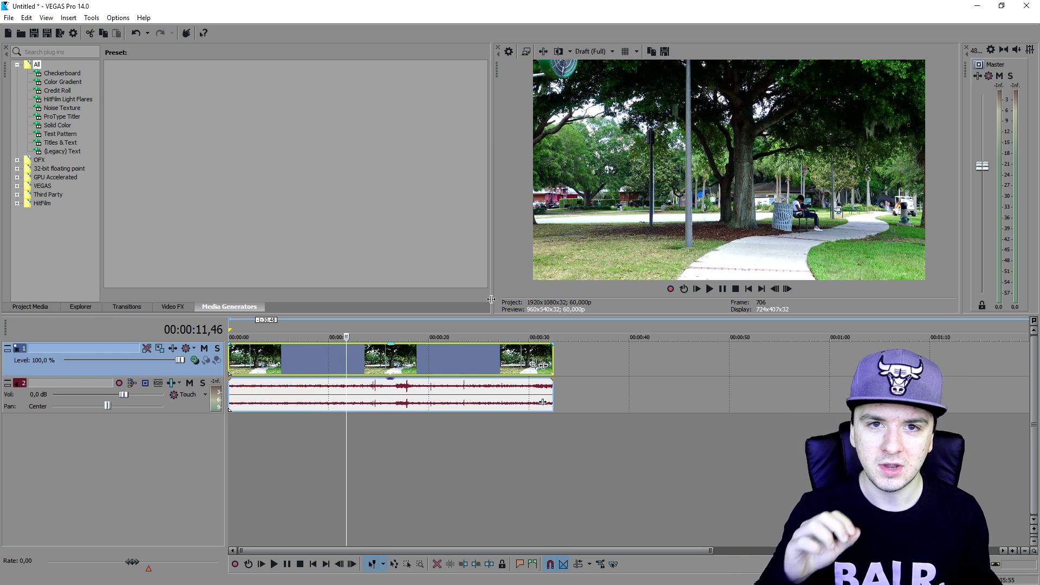
{"action": "right_click", "coordinate": [590, 348]}
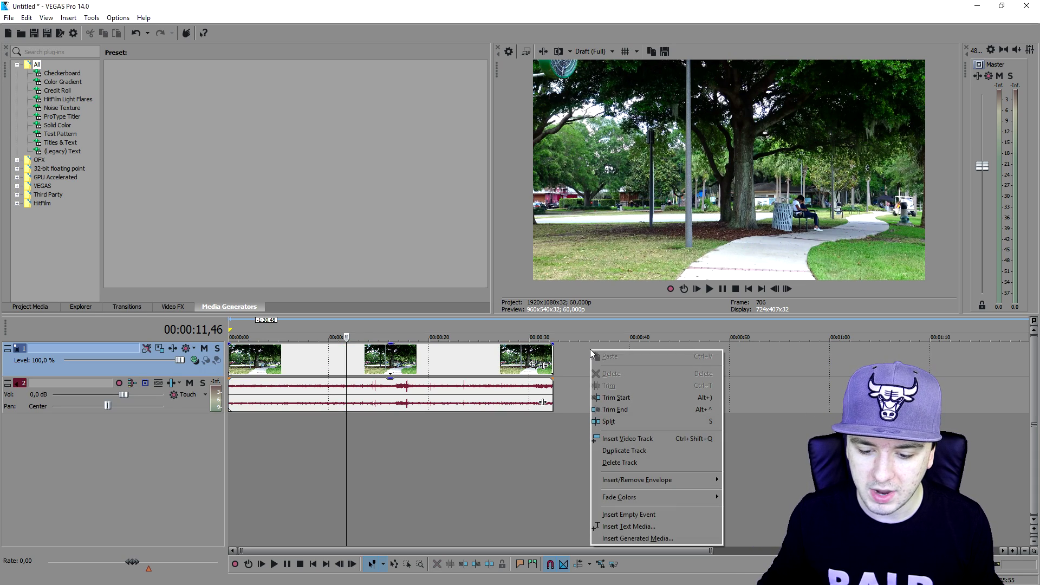
{"action": "left_click", "coordinate": [671, 439]}
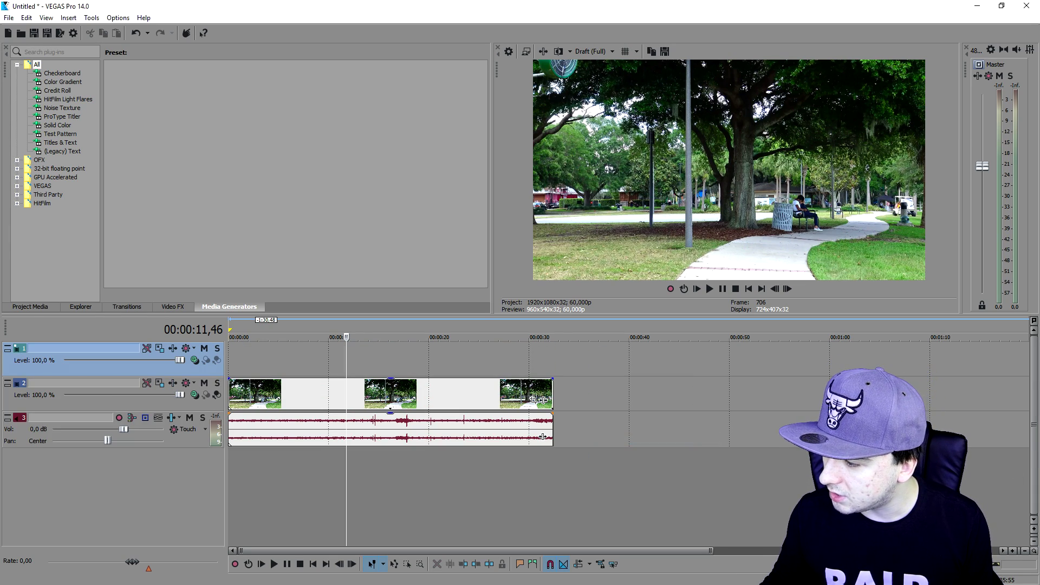
Bring the rain clip with black background into the timeline, placing it after the park clip on the second video track
{"action": "left_click_drag", "start_coordinate": [794, 403], "coordinate": [667, 394]}
{"action": "left_click", "coordinate": [688, 390]}
{"action": "scroll", "coordinate": [688, 391], "scroll_direction": "up", "scroll_amount": 1}
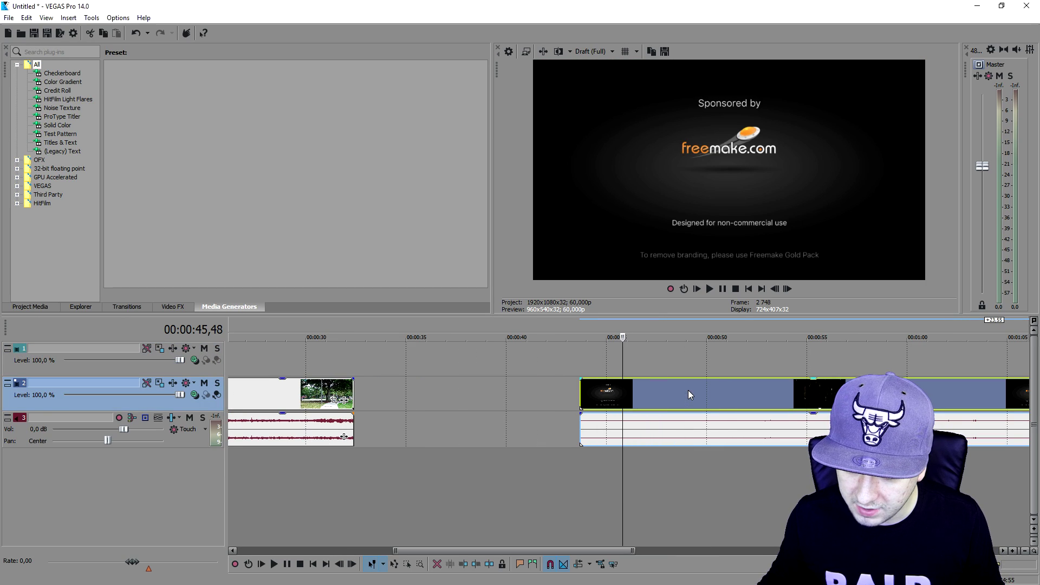
Split the rain clip where the Freemake sponsor intro ends and delete the intro part
{"action": "left_click", "coordinate": [673, 391]}
{"action": "key", "text": "s"}
{"action": "left_click", "coordinate": [630, 392]}
{"action": "scroll", "coordinate": [630, 392], "scroll_direction": "down", "scroll_amount": 3}
{"action": "key", "text": "Delete"}
Split the rain clip near its end, at about 00:01:03,31, before the closing Freemake branding
{"action": "left_click", "coordinate": [708, 395]}
{"action": "scroll", "coordinate": [709, 395], "scroll_direction": "up", "scroll_amount": 2}
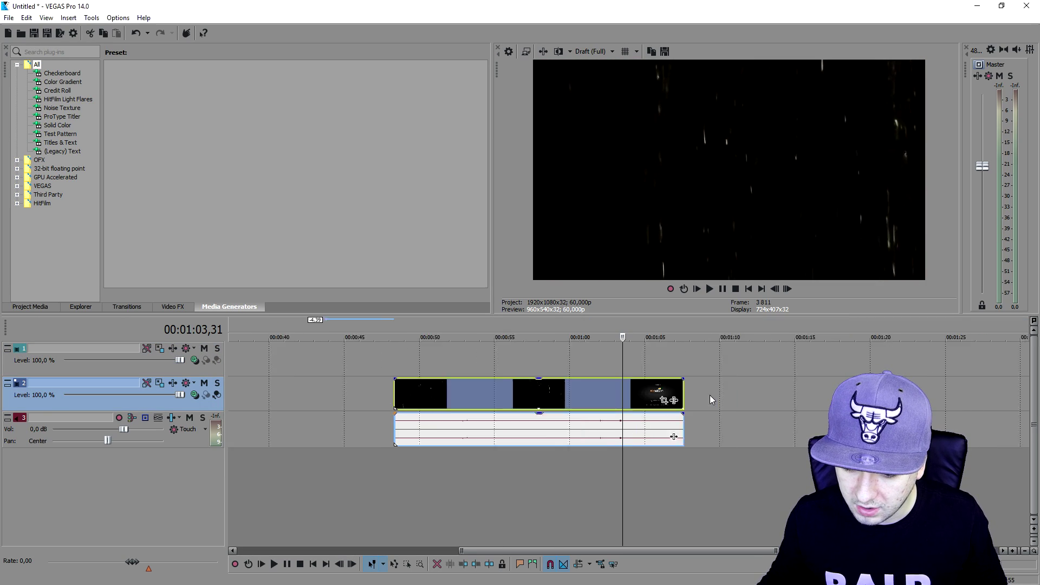
{"action": "scroll", "coordinate": [710, 396], "scroll_direction": "up", "scroll_amount": 4}
{"action": "key", "text": "s"}
{"action": "left_click", "coordinate": [571, 387]}
{"action": "scroll", "coordinate": [572, 387], "scroll_direction": "down", "scroll_amount": 3}
{"action": "key", "text": "Delete"}
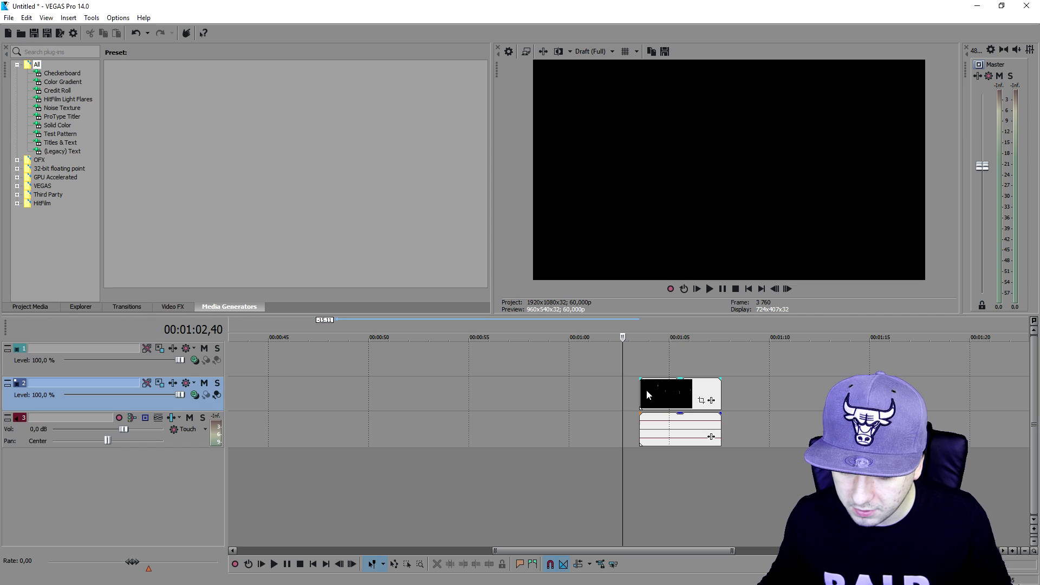
{"action": "key", "text": "ctrl+z"}
Delete the trailing piece of the rain clip after the split
{"action": "left_click", "coordinate": [650, 392]}
{"action": "key", "text": "Delete"}
{"action": "scroll", "coordinate": [553, 401], "scroll_direction": "down", "scroll_amount": 1}
Ungroup the rain clip's audio from its video
{"action": "left_click", "coordinate": [535, 405]}
{"action": "left_click", "coordinate": [539, 418]}
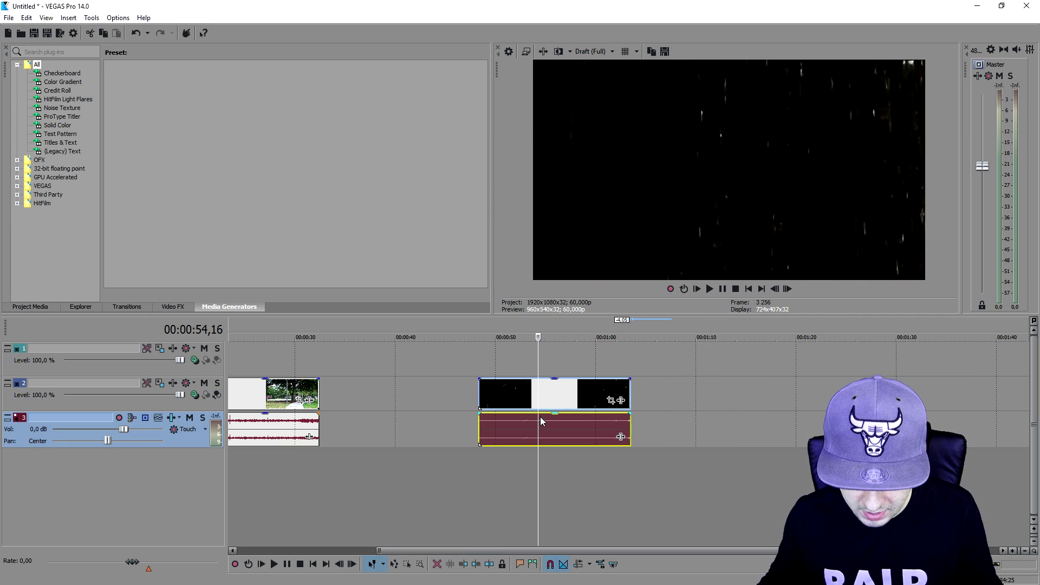
{"action": "key", "text": "u"}
Move the rain video to the start of the empty top track and delete its leftover audio
{"action": "left_click_drag", "start_coordinate": [549, 420], "coordinate": [211, 359]}
{"action": "key", "text": "Delete"}
{"action": "scroll", "coordinate": [548, 408], "scroll_direction": "down", "scroll_amount": 1}
{"action": "scroll", "coordinate": [315, 359], "scroll_direction": "up", "scroll_amount": 5}
{"action": "scroll", "coordinate": [515, 375], "scroll_direction": "down", "scroll_amount": 5}
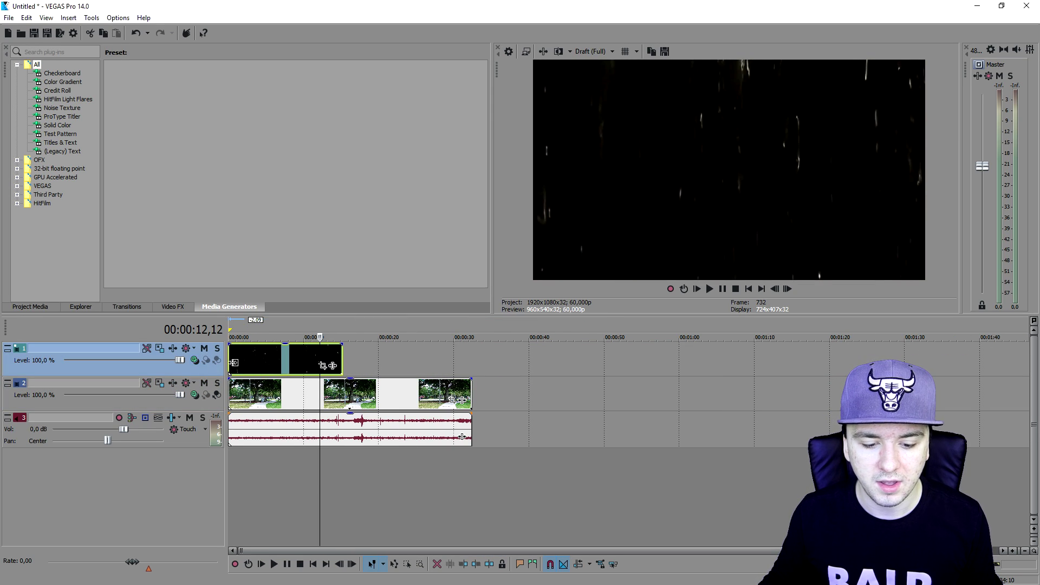
Play the rain clip from about 00:00:05,35 to check how its footage looks over the park clip
{"action": "scroll", "coordinate": [322, 389], "scroll_direction": "up", "scroll_amount": 4}
{"action": "left_click", "coordinate": [397, 355]}
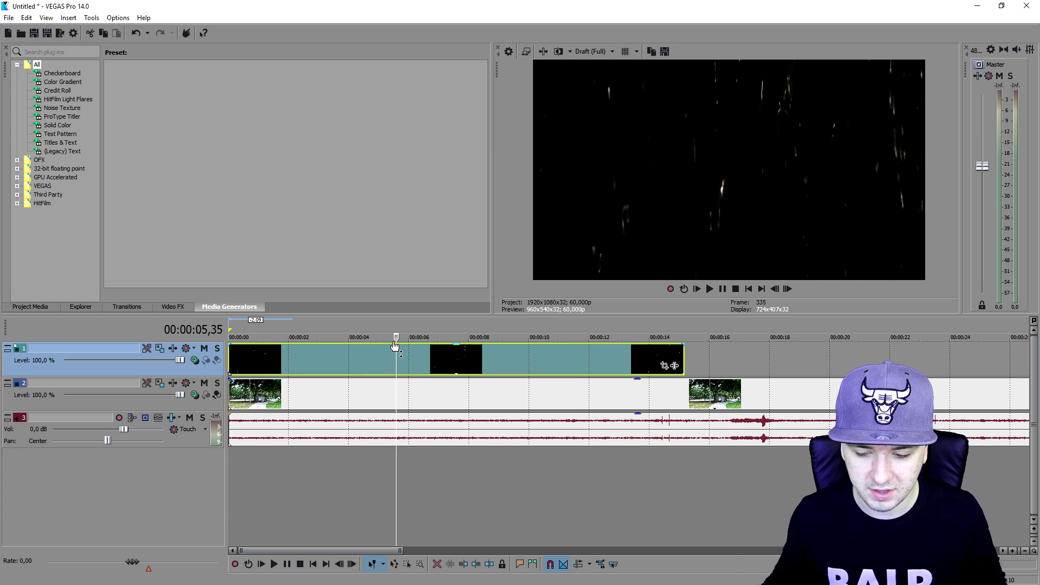
{"action": "key", "text": "space"}
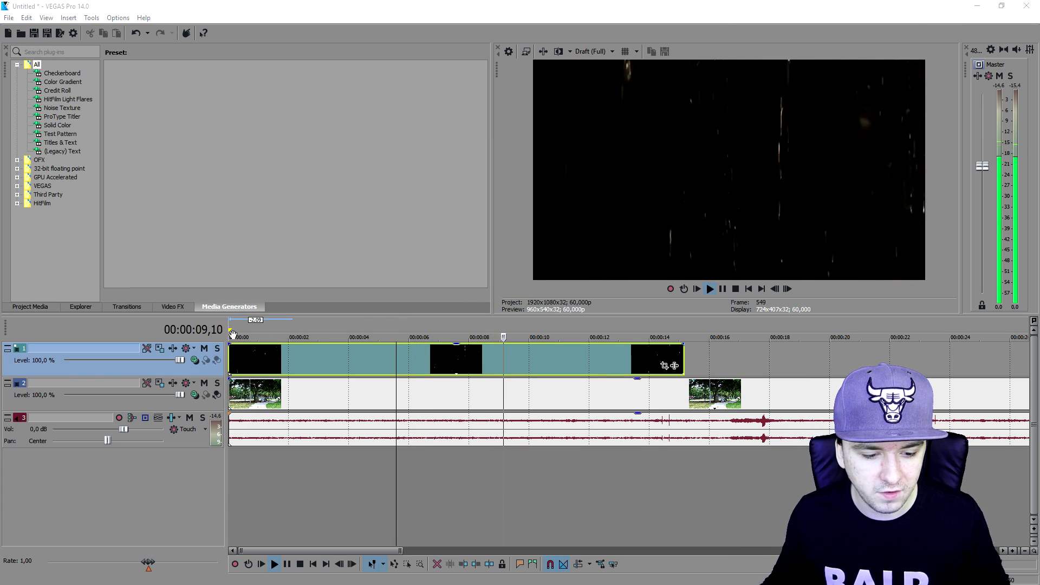
{"action": "left_click", "coordinate": [319, 355]}
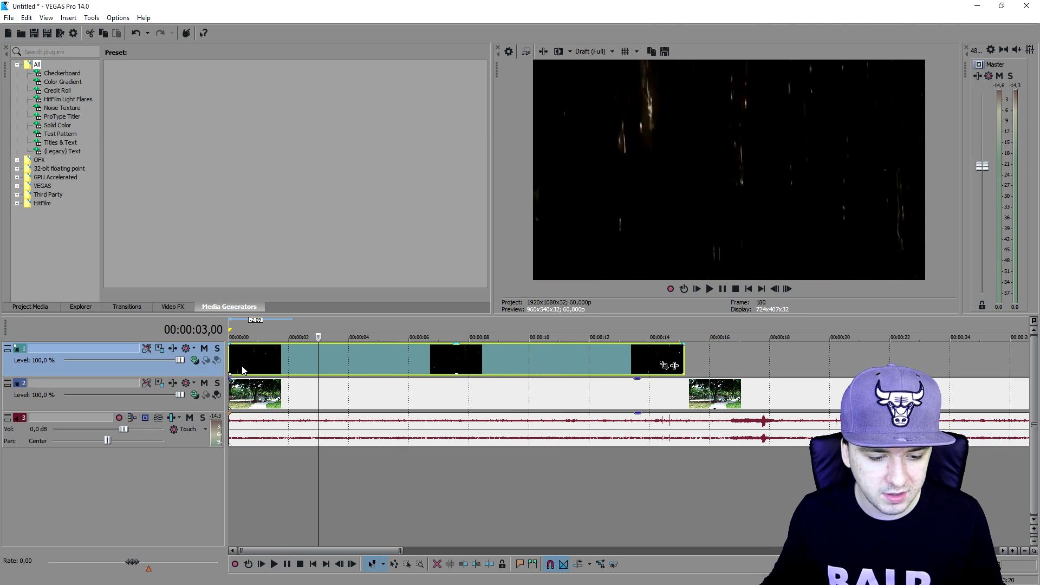
Change the rain track's compositing mode to drop its black background over the park footage, and preview the result from the start
{"action": "left_click", "coordinate": [194, 361]}
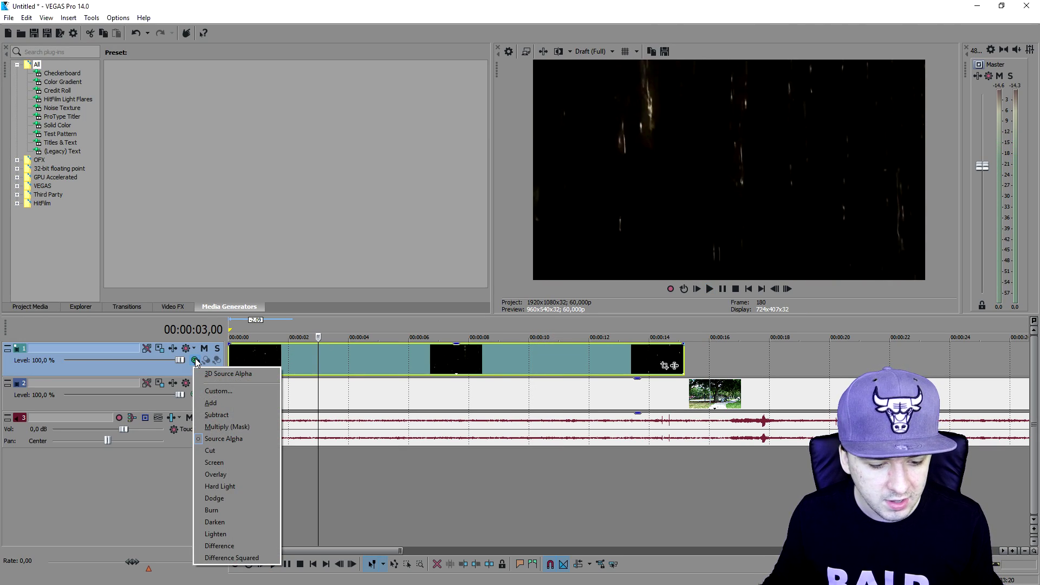
{"action": "left_click", "coordinate": [265, 392]}
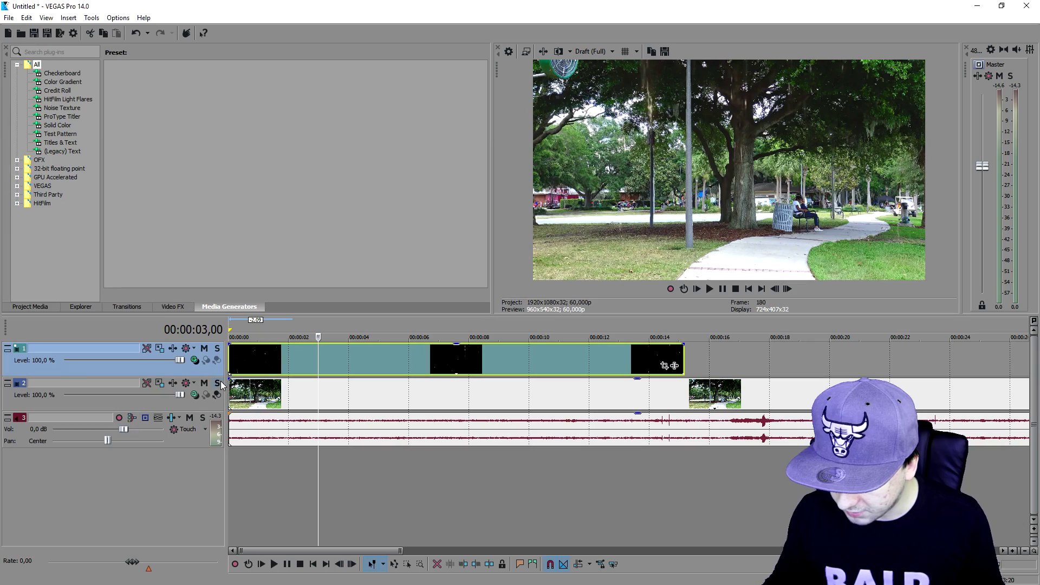
{"action": "key", "text": "space"}
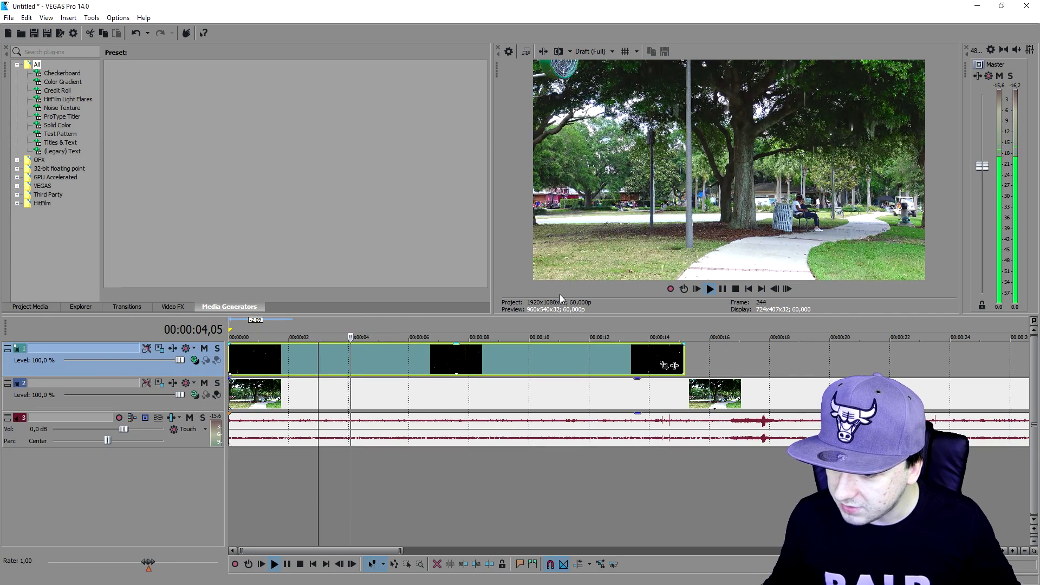
{"action": "left_click", "coordinate": [748, 289]}
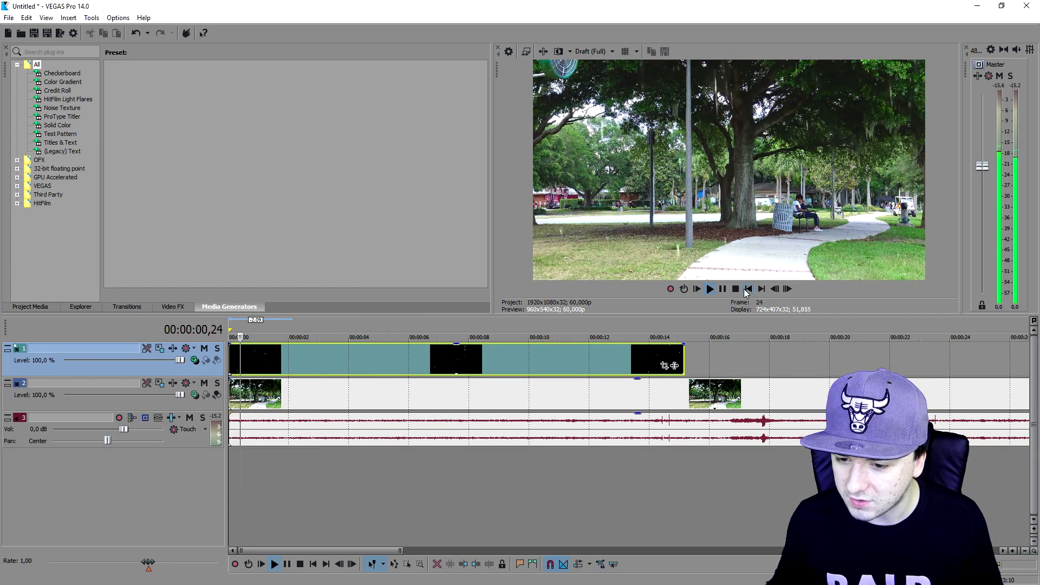
{"action": "key", "text": "space"}
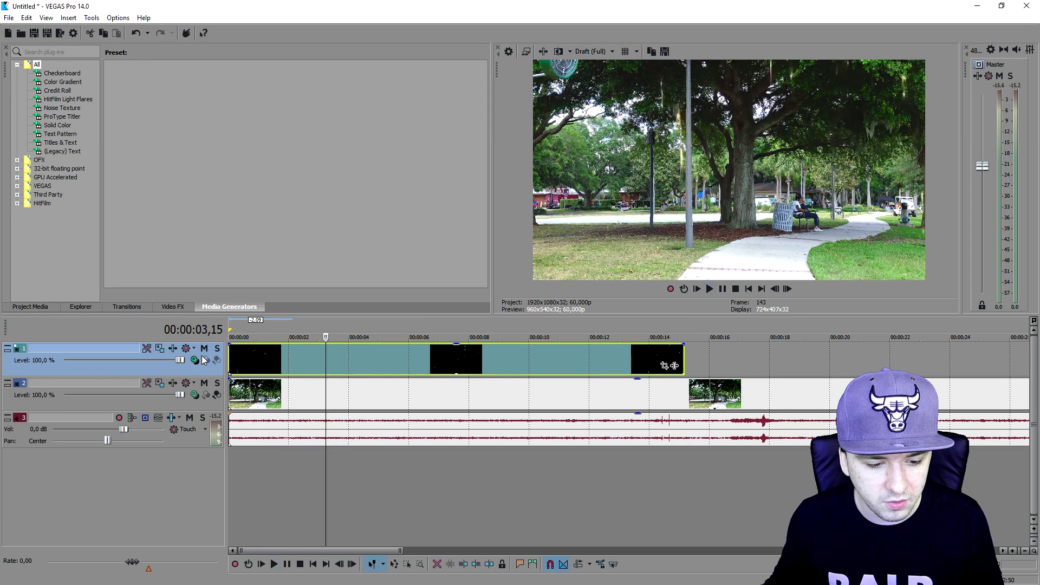
Solo the rain track and apply the Brightness and Contrast effect to the rain clip
{"action": "left_click", "coordinate": [217, 348]}
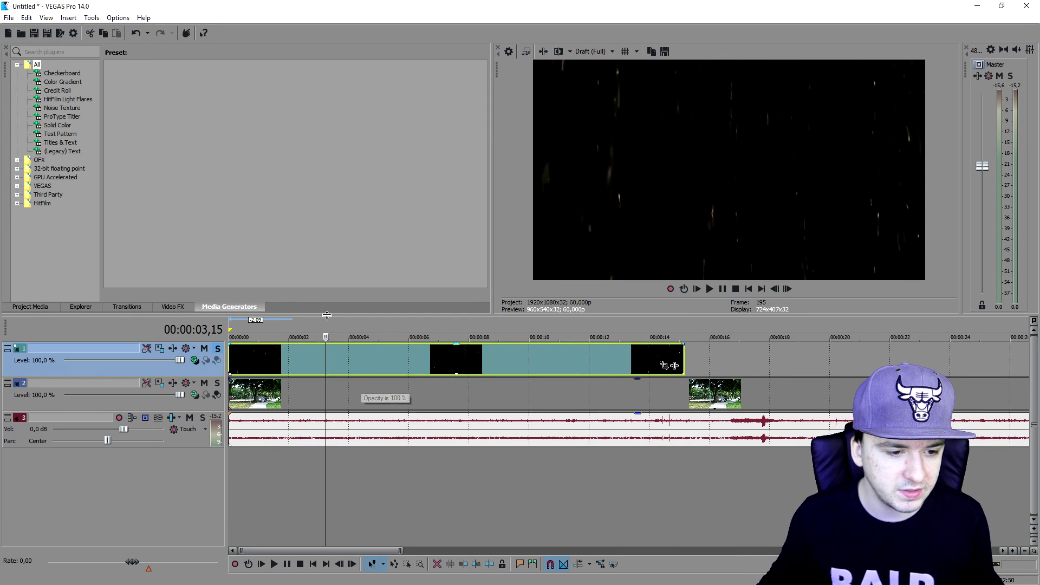
{"action": "left_click", "coordinate": [172, 306]}
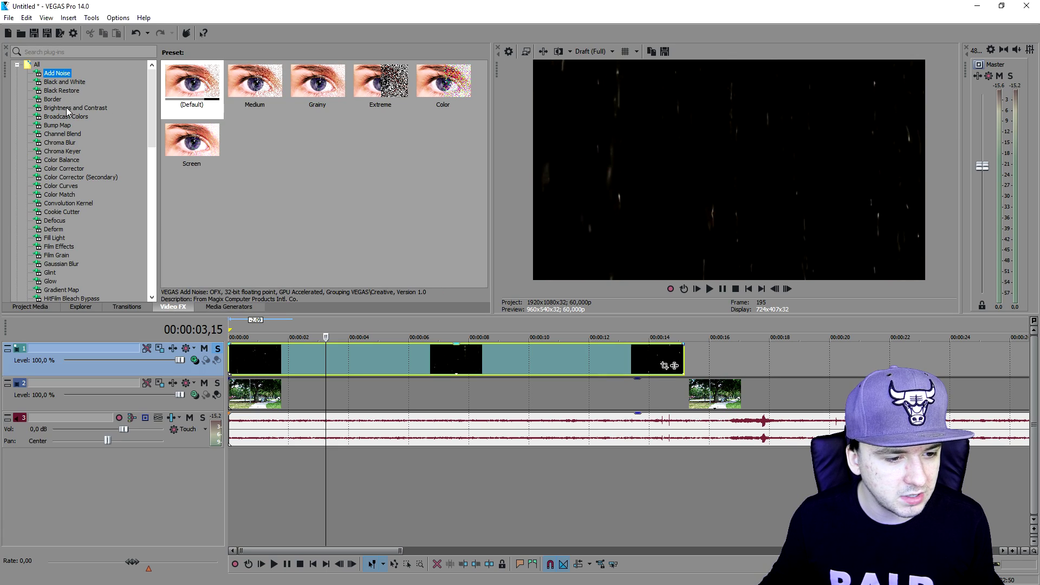
{"action": "left_click_drag", "start_coordinate": [67, 107], "coordinate": [391, 365]}
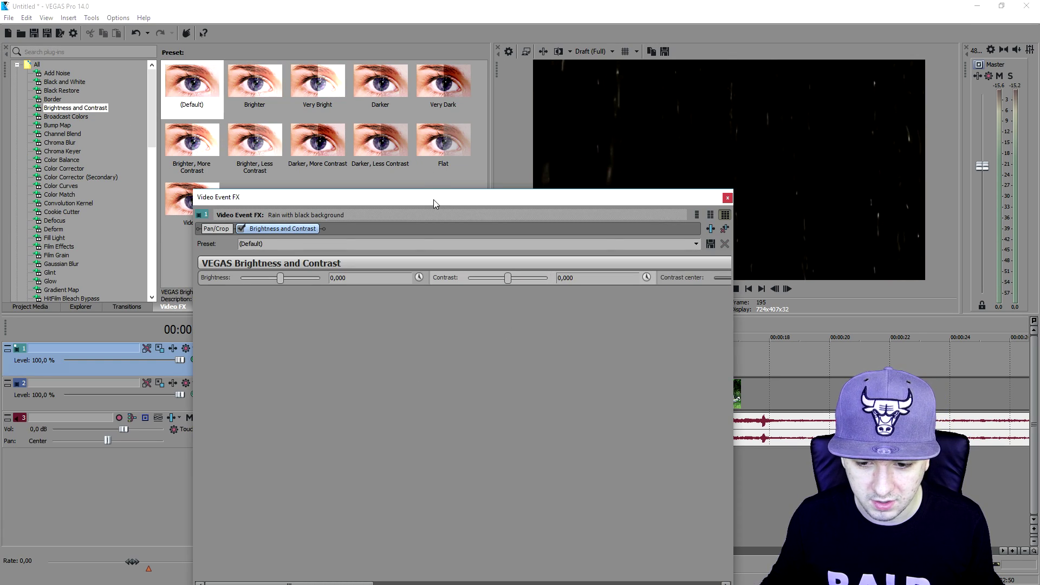
{"action": "left_click_drag", "start_coordinate": [433, 203], "coordinate": [593, 311]}
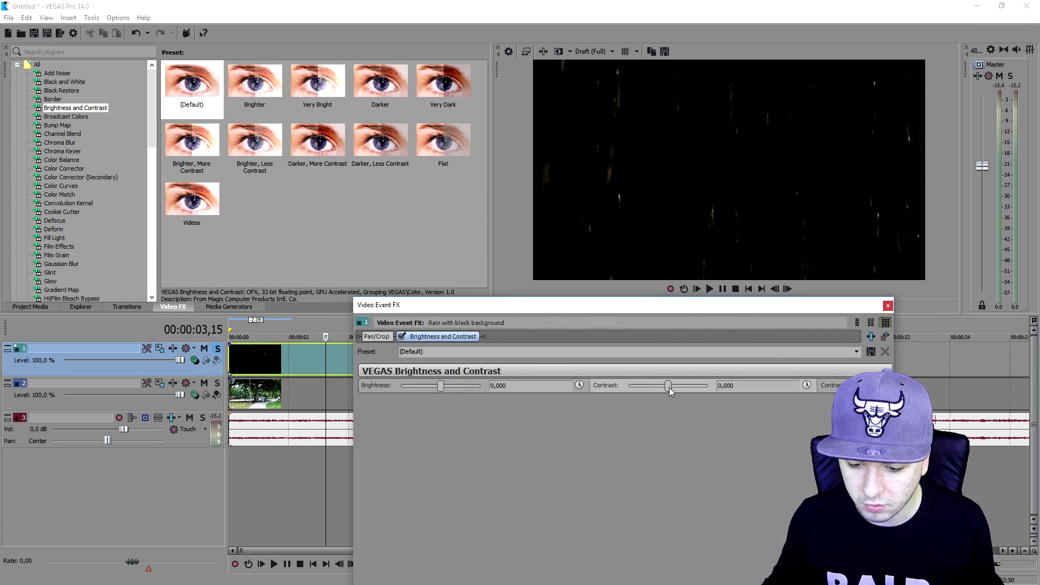
Set the rain clip's contrast to 0,116 and brightness to 0,007, and close the effect settings
{"action": "mouse_move", "coordinate": [671, 386]}
{"action": "left_mouse_down"}
{"action": "mouse_move", "coordinate": [688, 387]}
{"action": "mouse_move", "coordinate": [636, 387]}
{"action": "mouse_move", "coordinate": [670, 387]}
{"action": "left_mouse_up"}
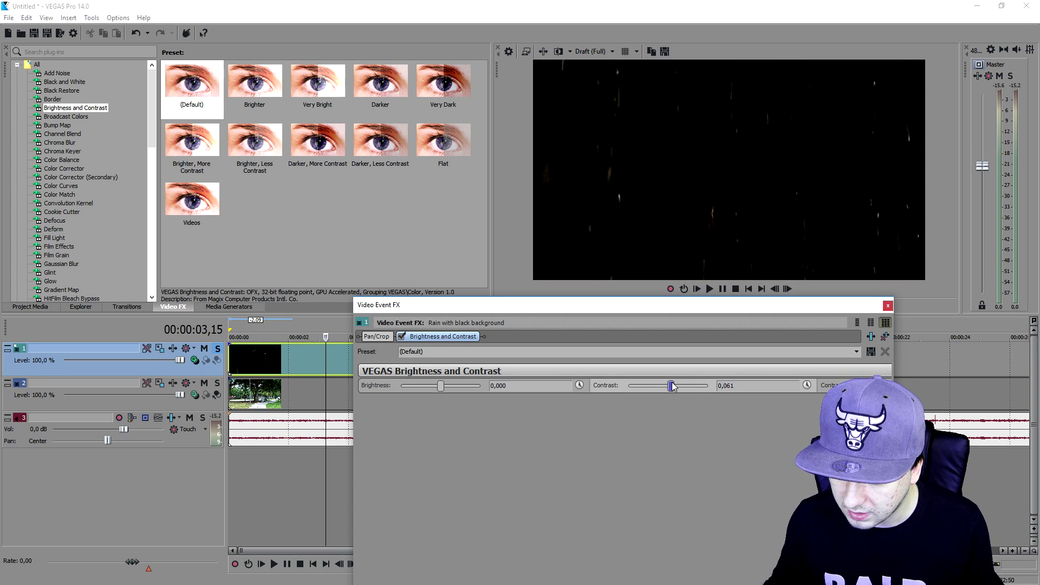
{"action": "left_click_drag", "start_coordinate": [433, 387], "coordinate": [442, 385]}
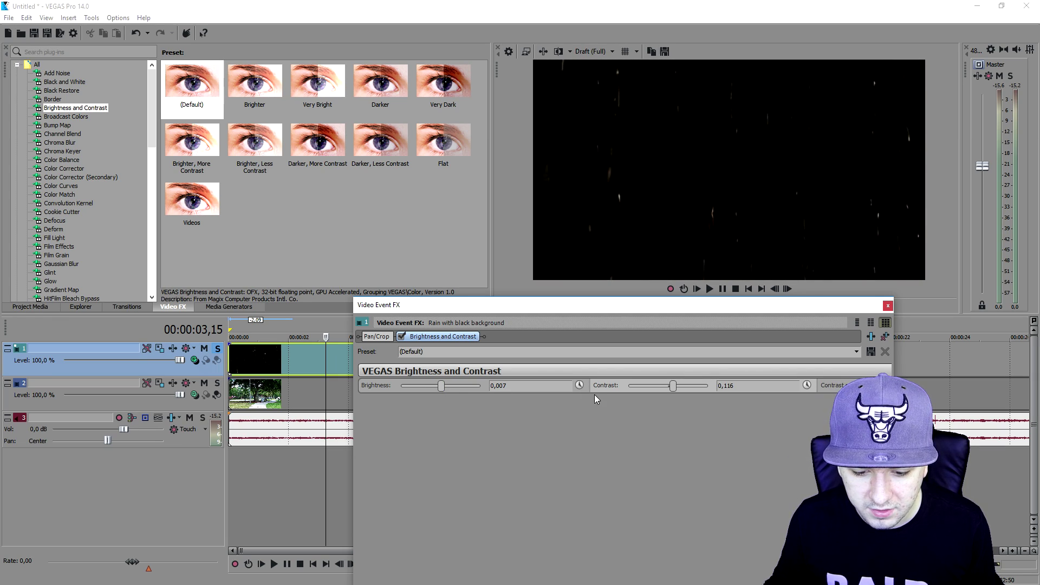
{"action": "left_click", "coordinate": [888, 306]}
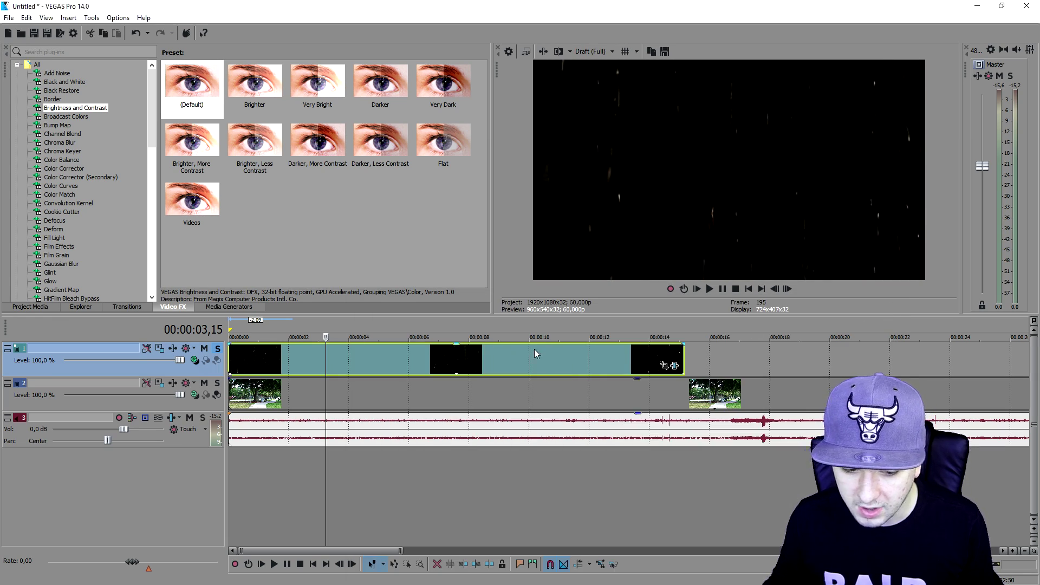
Turn off solo on the rain track and play the adjusted rain over the park footage from near the start
{"action": "left_click", "coordinate": [216, 350]}
{"action": "left_click", "coordinate": [253, 350]}
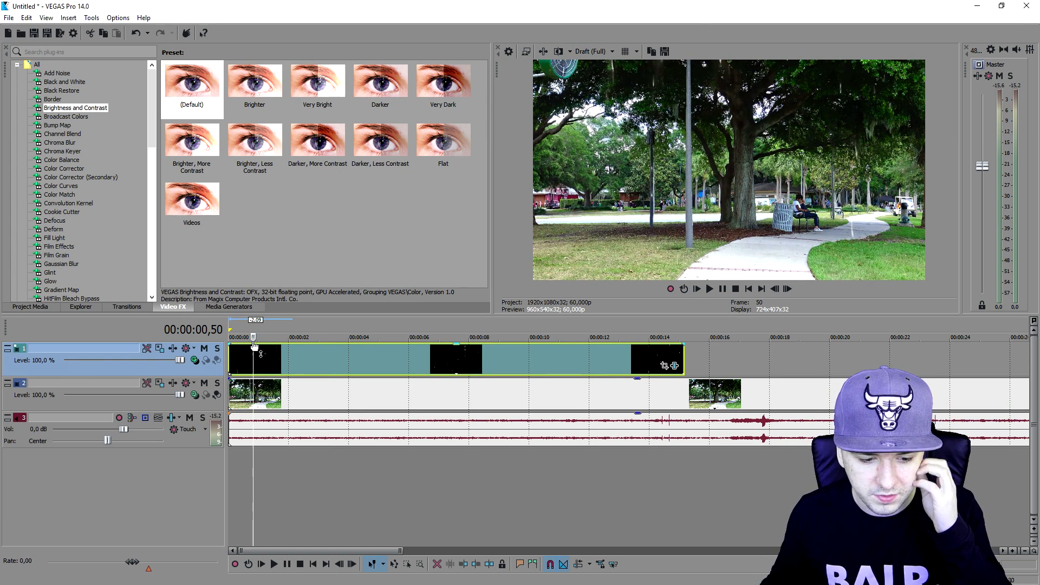
{"action": "left_click", "coordinate": [245, 349]}
{"action": "key", "text": "space"}
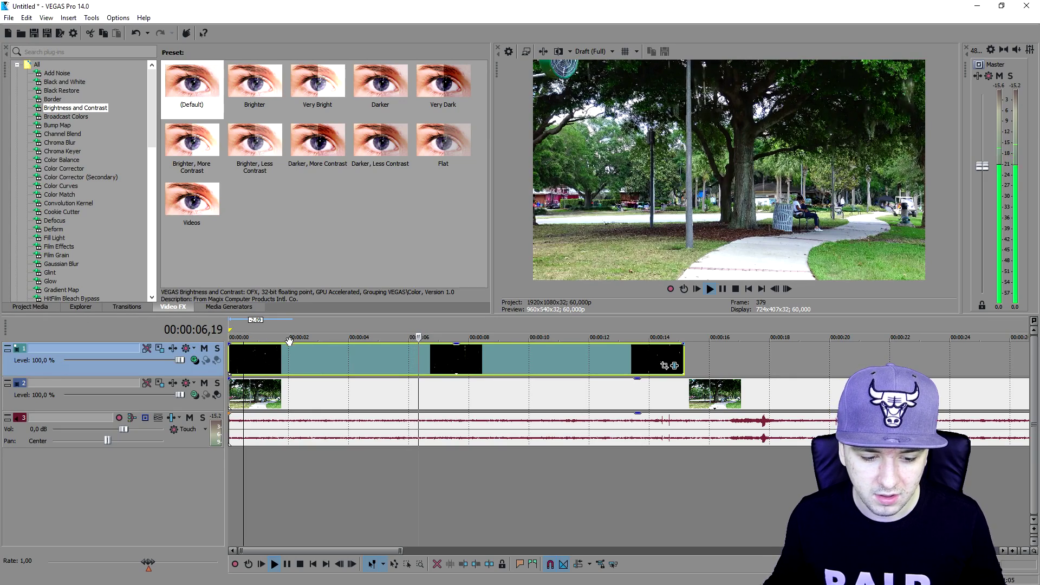
{"action": "left_click", "coordinate": [298, 360]}
{"action": "key", "text": "space"}
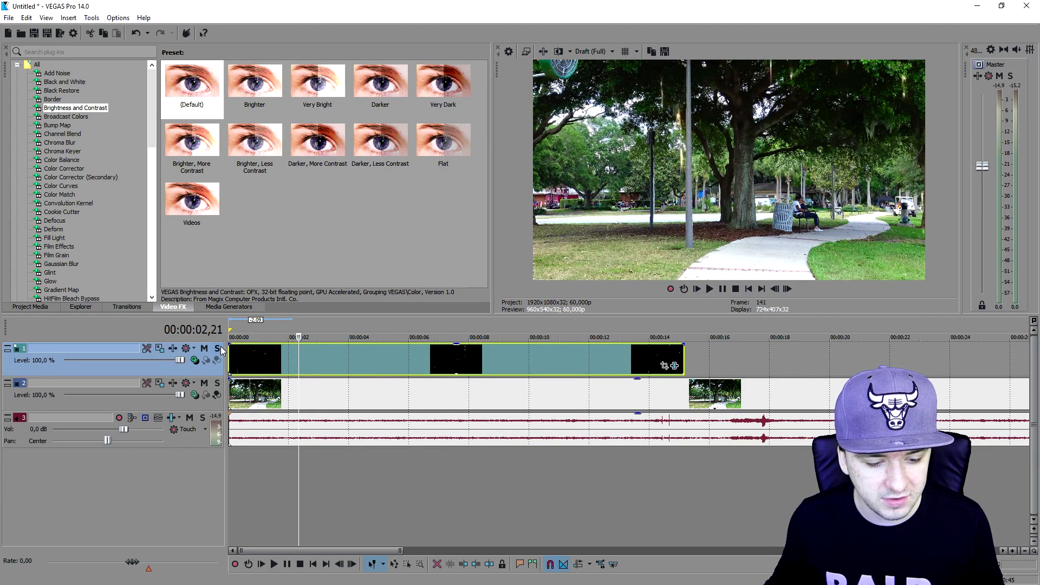
Solo the rain track and apply the default Black and White effect to the rain clip
{"action": "left_click", "coordinate": [217, 349]}
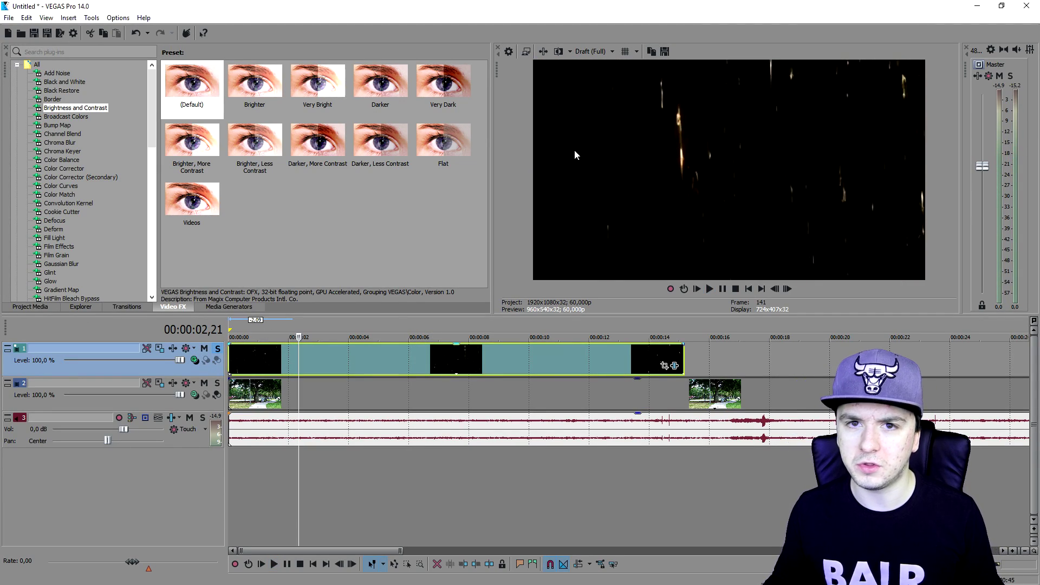
{"action": "left_click", "coordinate": [71, 82]}
{"action": "left_click_drag", "start_coordinate": [192, 87], "coordinate": [412, 358]}
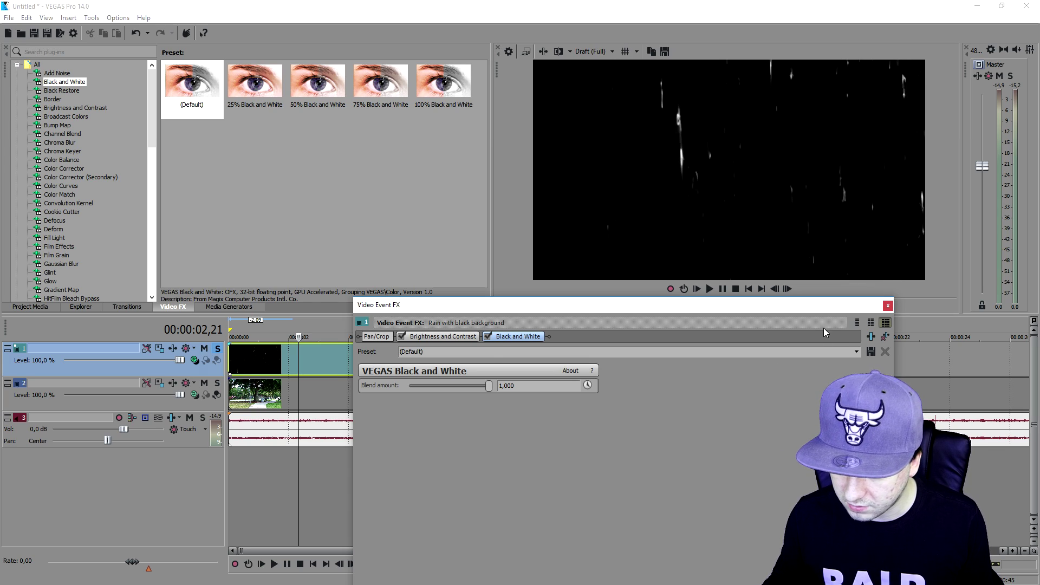
{"action": "left_click", "coordinate": [888, 305]}
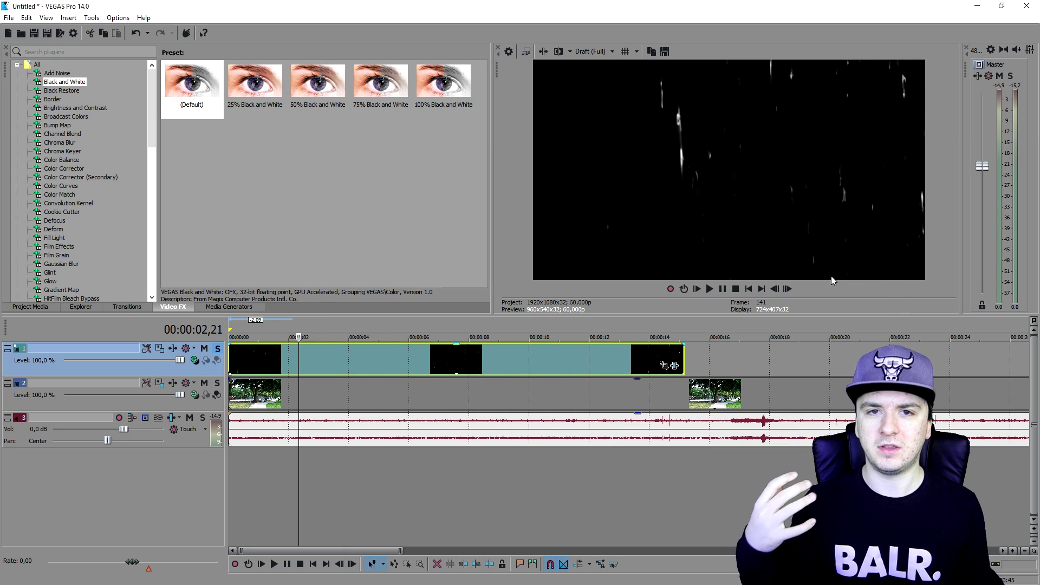
Unsolo the rain track and preview the black-and-white rain over the park footage
{"action": "left_click", "coordinate": [217, 350]}
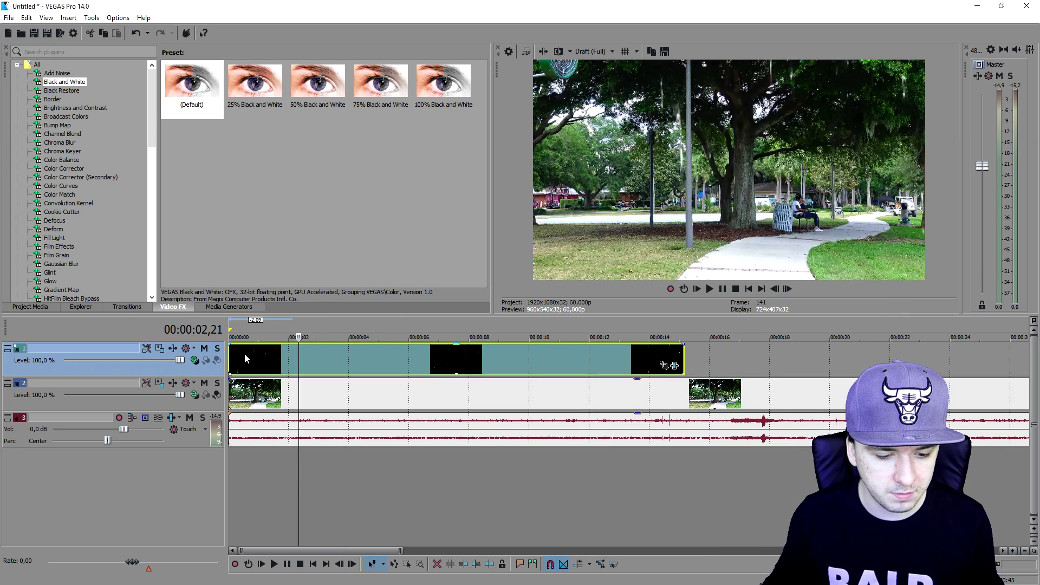
{"action": "key", "text": "space"}
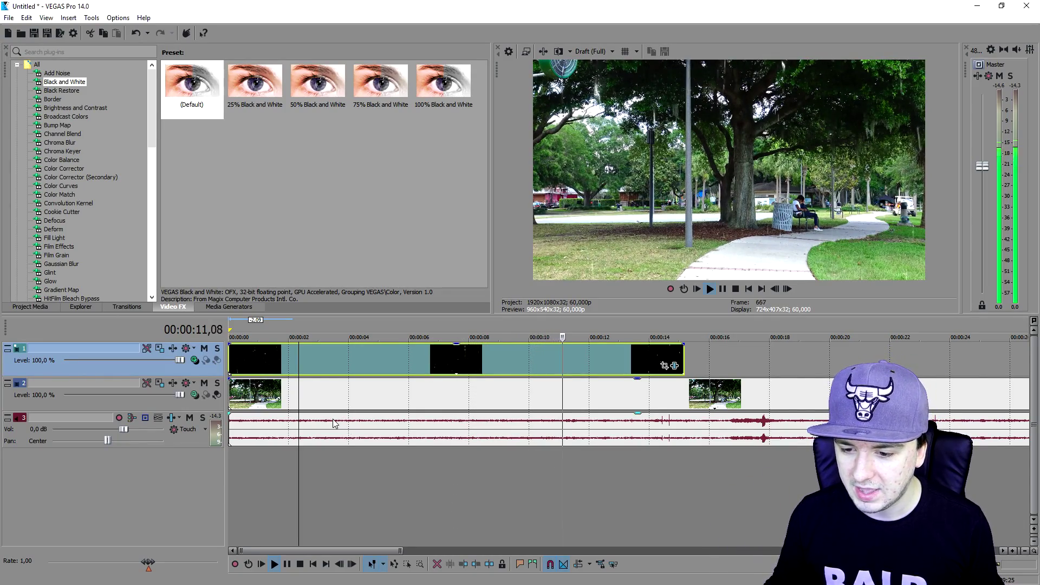
{"action": "left_click", "coordinate": [381, 362]}
{"action": "key", "text": "space"}
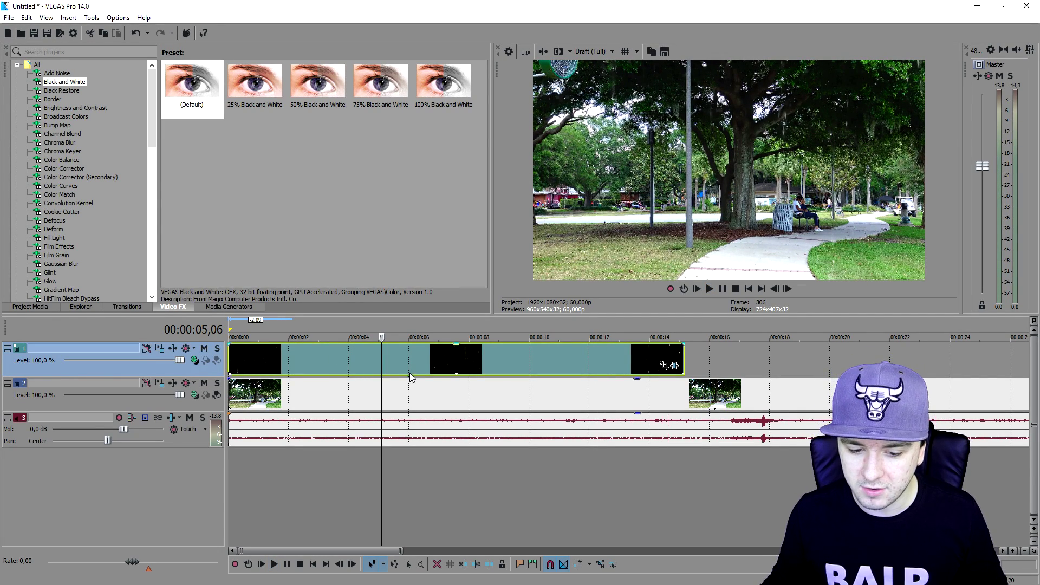
{"action": "left_click", "coordinate": [432, 360]}
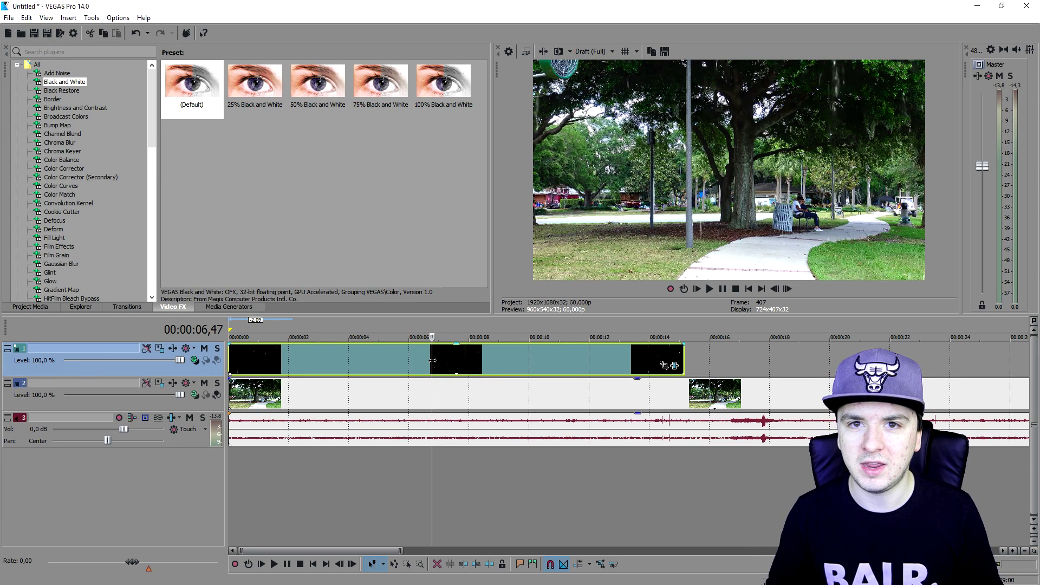